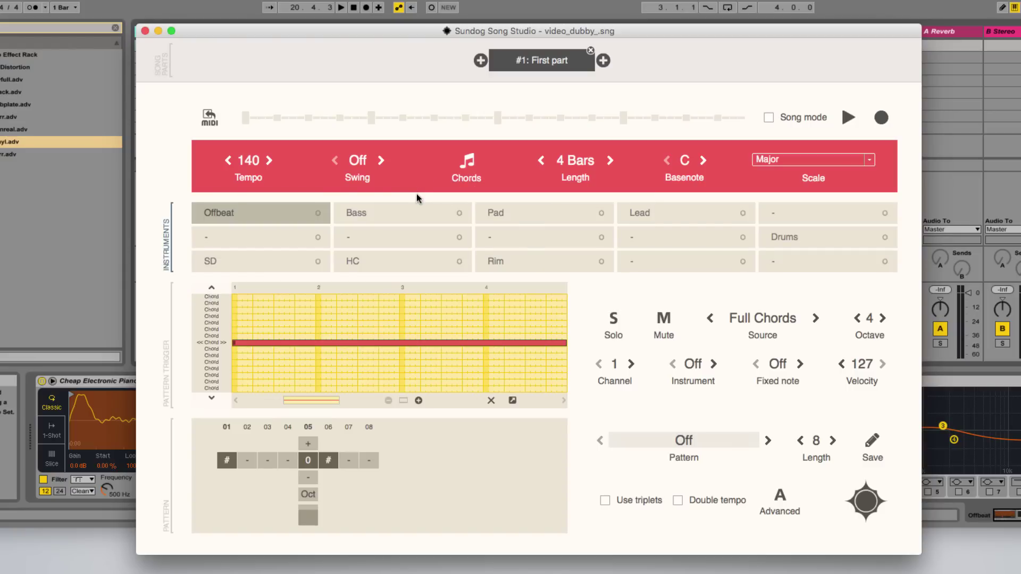
View the bar-3 chord in the chord editor, then cancel without changing any chords.
{"action": "left_click", "coordinate": [470, 160]}
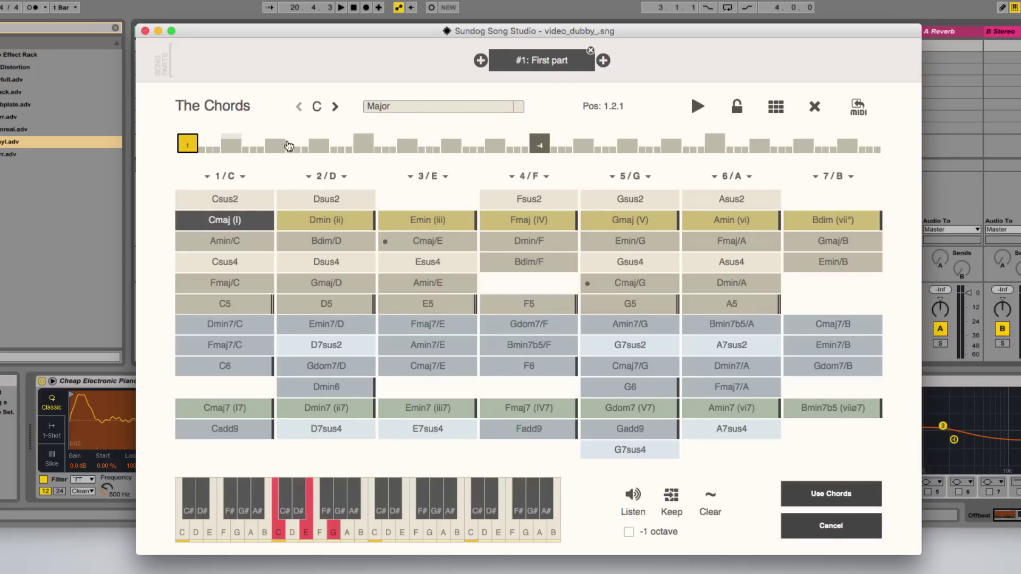
{"action": "left_click", "coordinate": [540, 150]}
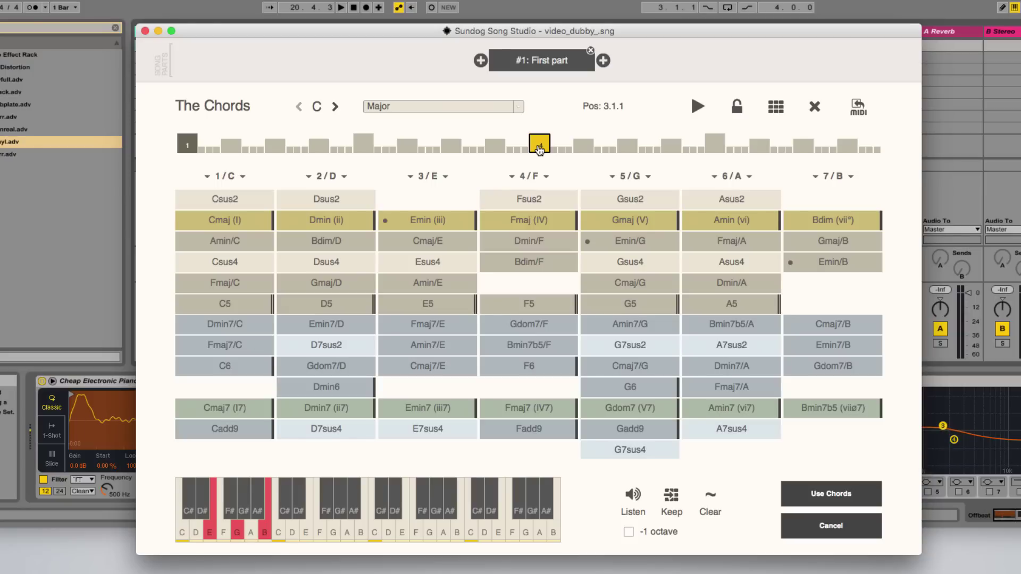
{"action": "left_click", "coordinate": [805, 525]}
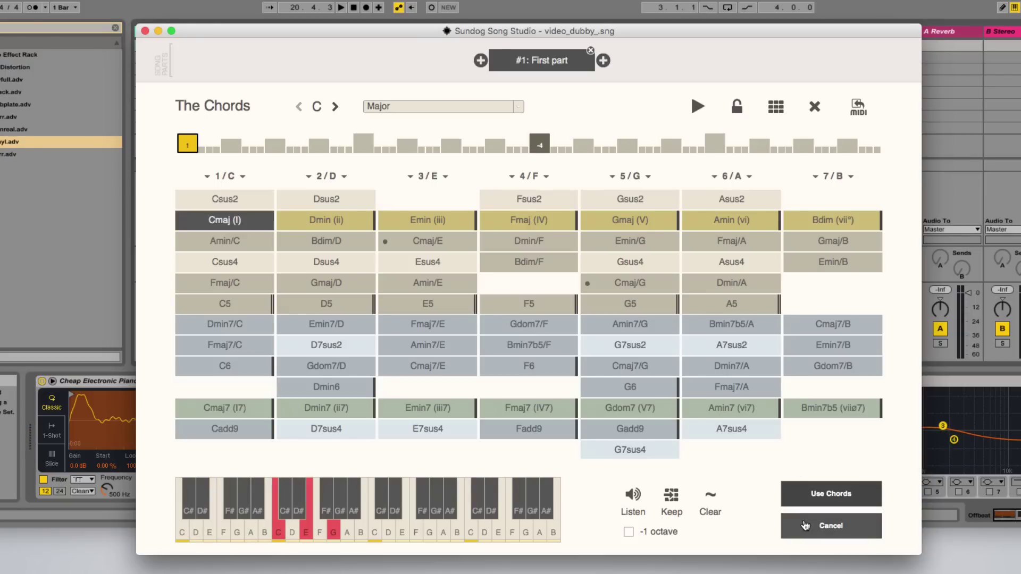
Start playing the song.
{"action": "key", "text": "space"}
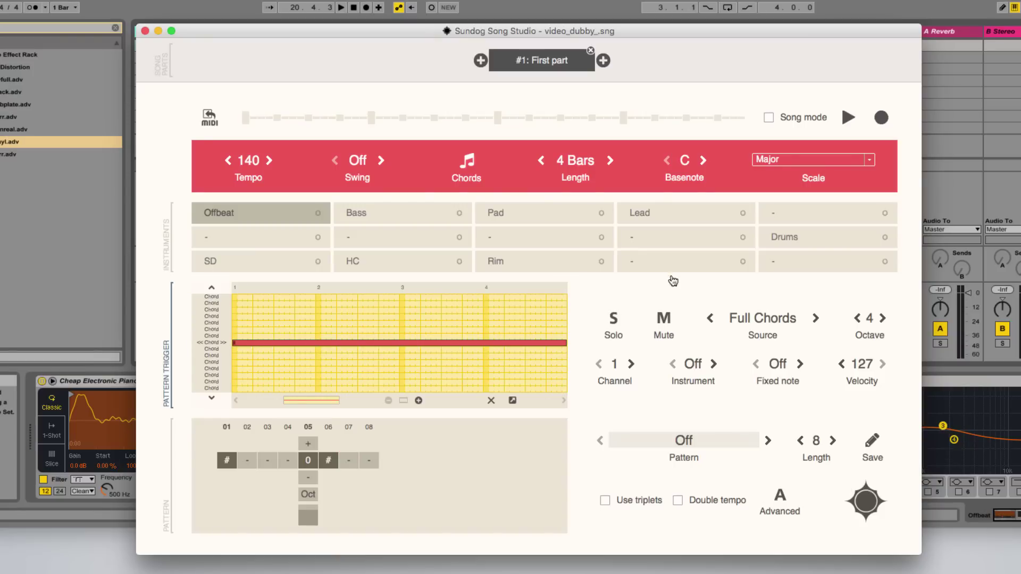
On the Lead, enable steps 01, 03, 05 at offsets 0, +1, +2 and play it back.
{"action": "left_click", "coordinate": [656, 215]}
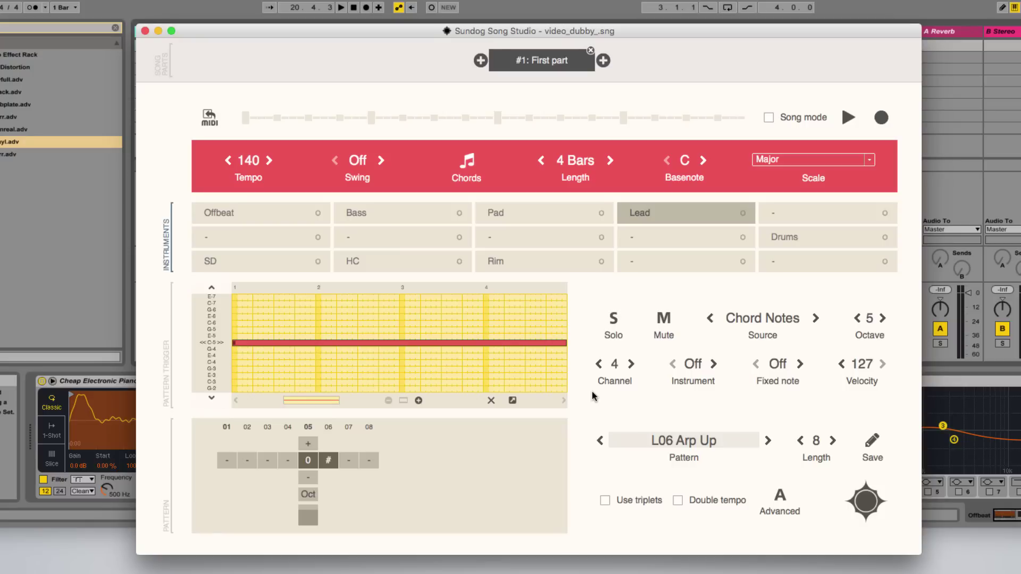
{"action": "left_click", "coordinate": [228, 460]}
{"action": "left_click", "coordinate": [269, 460]}
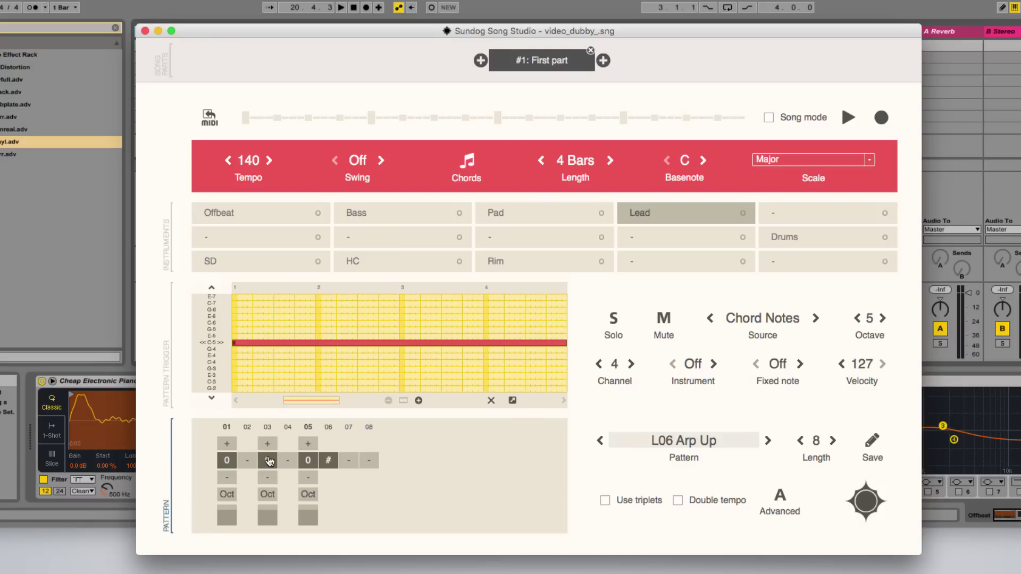
{"action": "left_click", "coordinate": [268, 444]}
{"action": "left_click", "coordinate": [308, 443]}
{"action": "left_click", "coordinate": [308, 444]}
{"action": "key", "text": "space"}
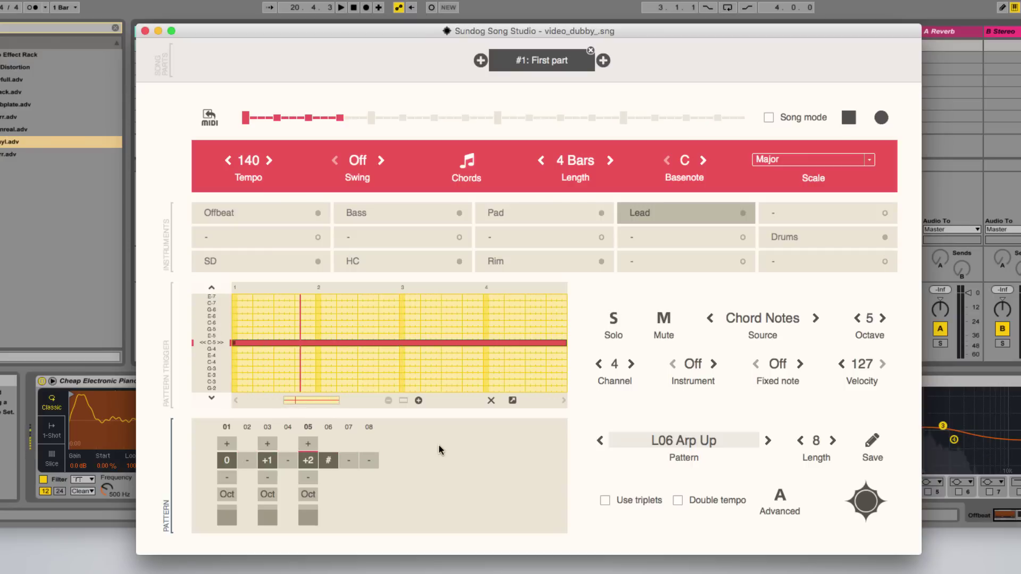
{"action": "key", "text": "space"}
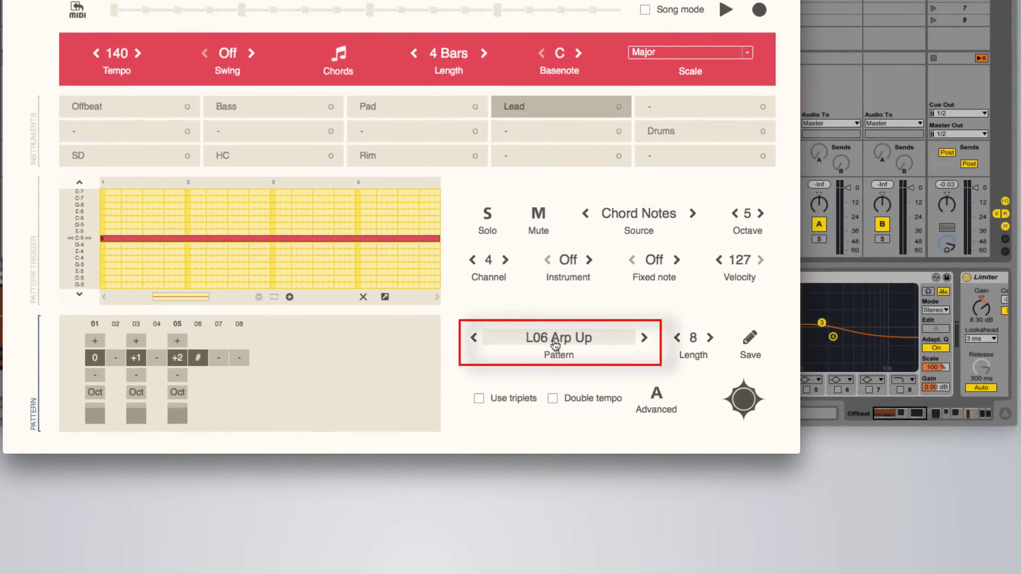
Open the Pattern Finder for the Lead and browse the arp pattern list.
{"action": "left_click", "coordinate": [553, 341]}
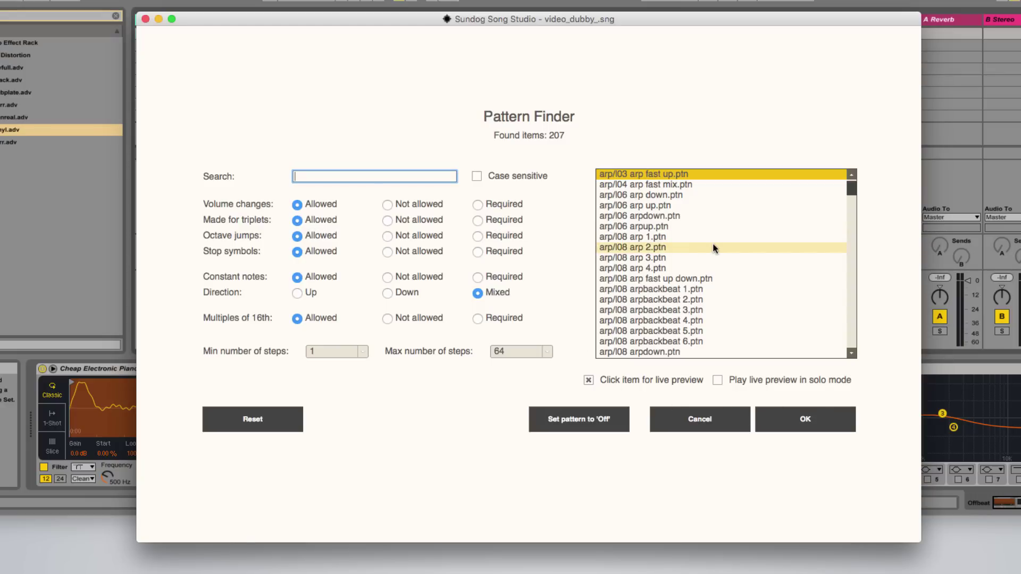
{"action": "scroll", "coordinate": [713, 244], "scroll_direction": "down", "scroll_amount": 4}
{"action": "scroll", "coordinate": [713, 243], "scroll_direction": "down", "scroll_amount": 10}
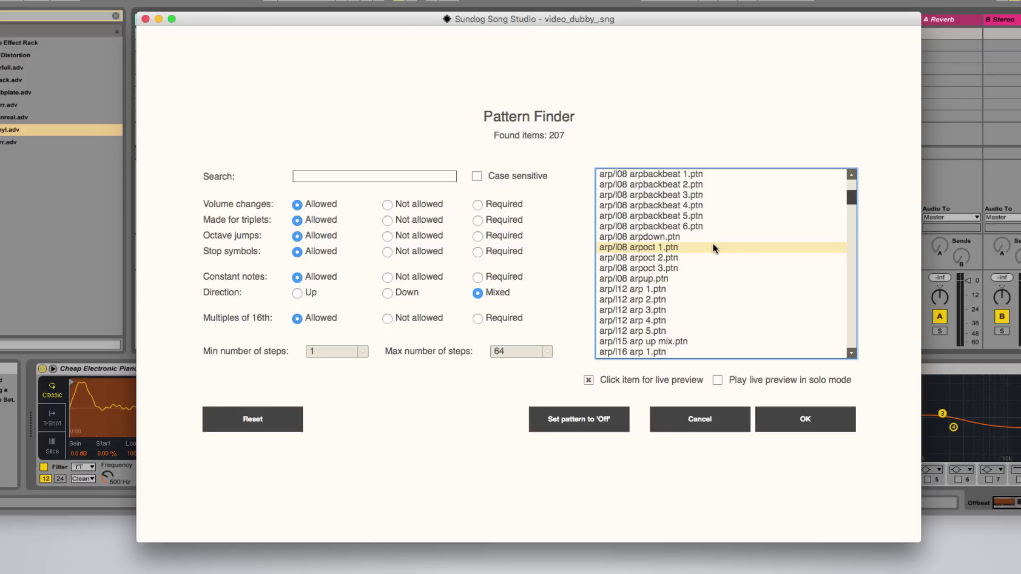
{"action": "scroll", "coordinate": [712, 243], "scroll_direction": "down", "scroll_amount": 5}
{"action": "scroll", "coordinate": [713, 245], "scroll_direction": "down", "scroll_amount": 4}
{"action": "scroll", "coordinate": [713, 245], "scroll_direction": "down", "scroll_amount": 10}
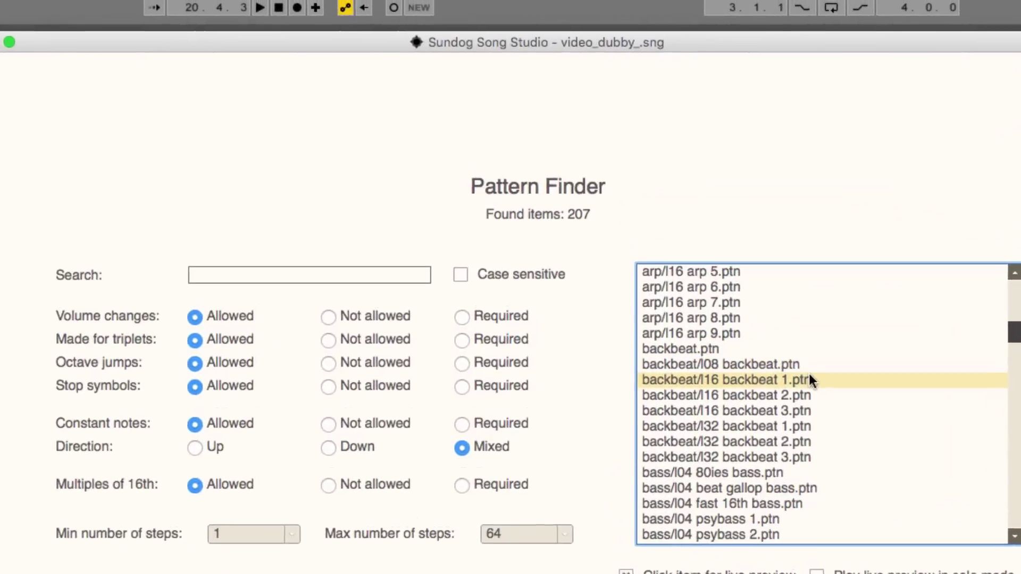
{"action": "scroll", "coordinate": [812, 375], "scroll_direction": "down", "scroll_amount": 3}
{"action": "scroll", "coordinate": [812, 375], "scroll_direction": "up", "scroll_amount": 20}
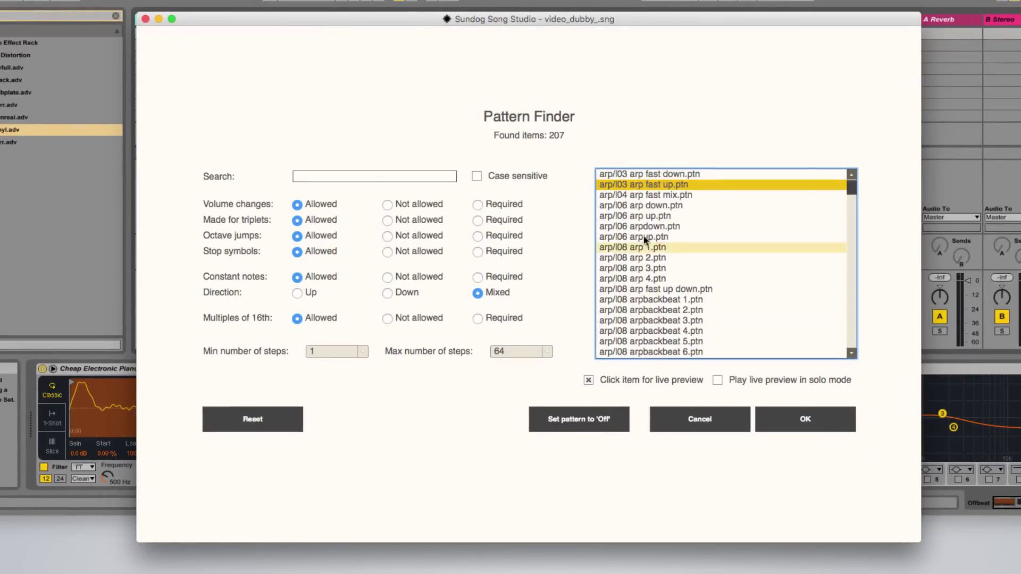
Audition l06 arp up, l06 arpup and l08 arp 2 with solo preview off, choosing arp/l06 arp up.
{"action": "left_click", "coordinate": [665, 217]}
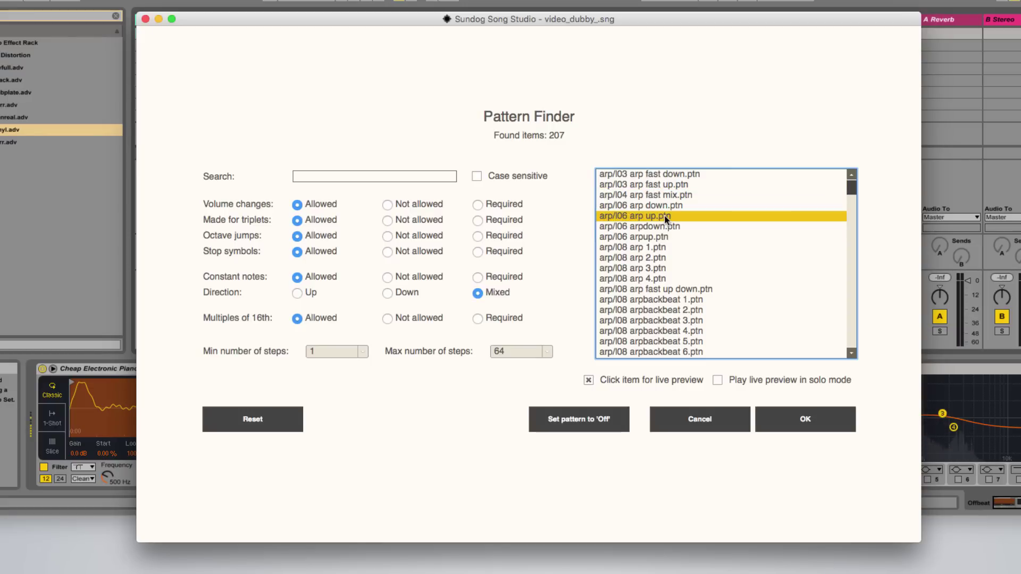
{"action": "left_click", "coordinate": [659, 237]}
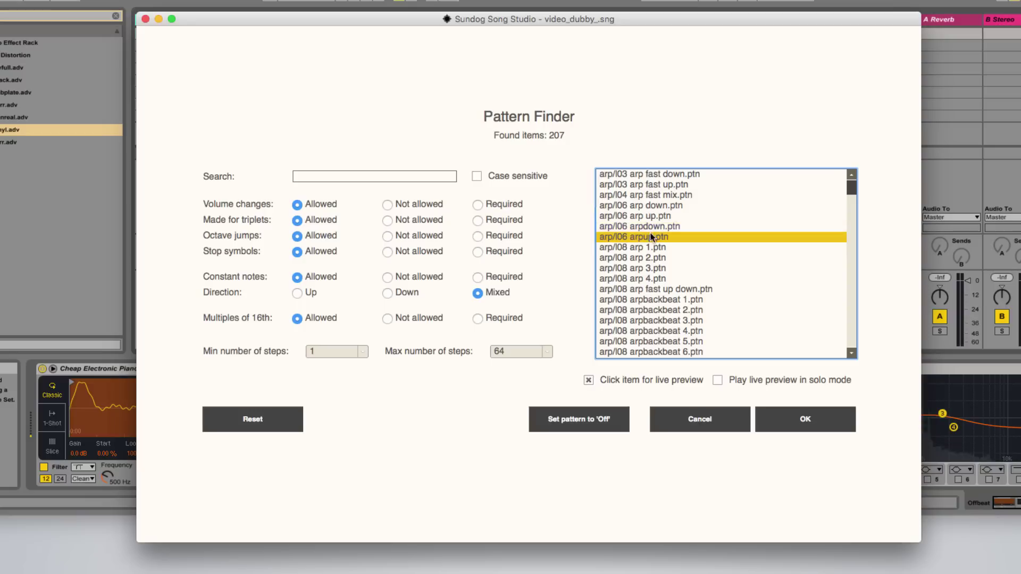
{"action": "left_click", "coordinate": [648, 258]}
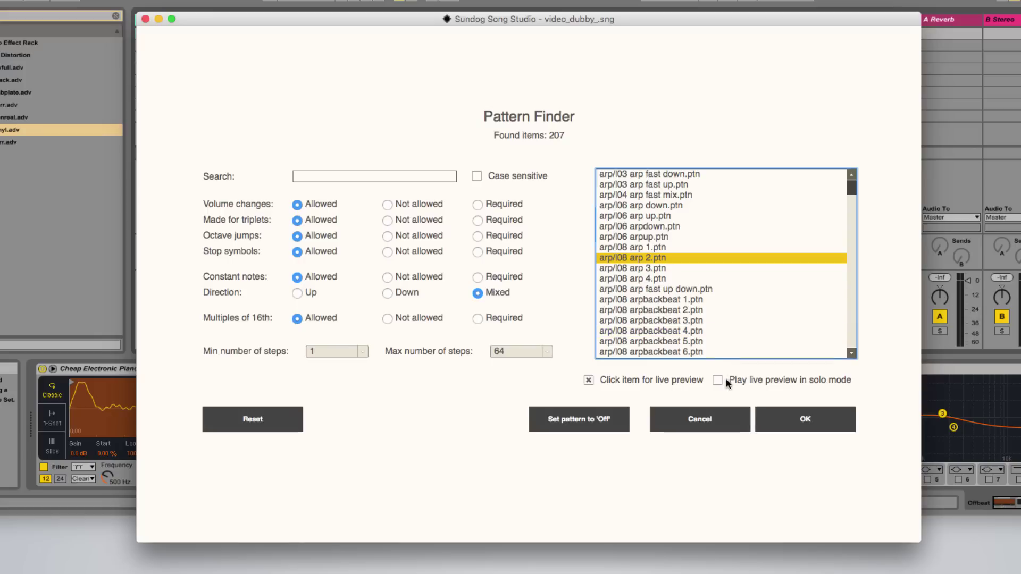
{"action": "left_click", "coordinate": [653, 215]}
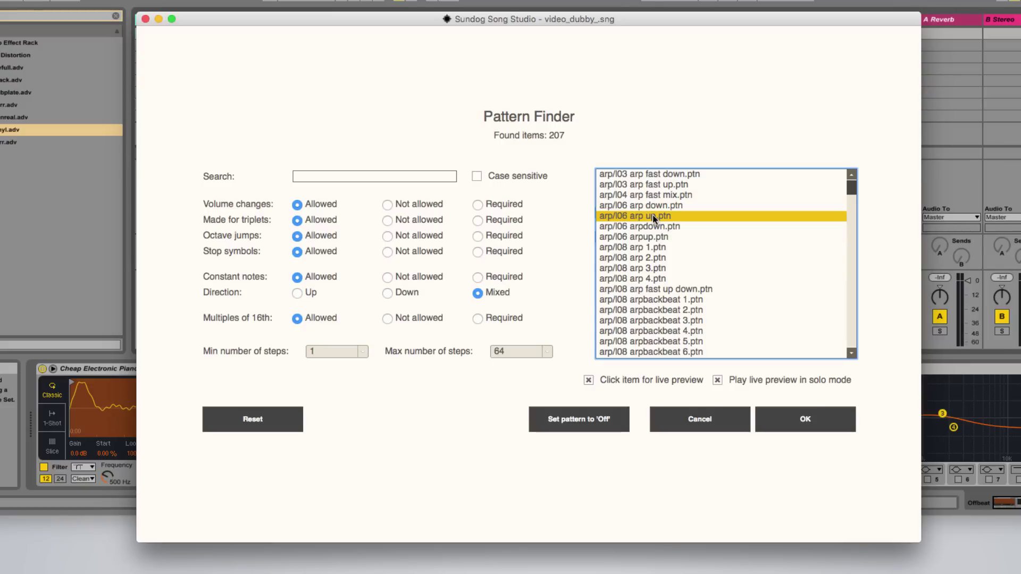
{"action": "left_click", "coordinate": [717, 380]}
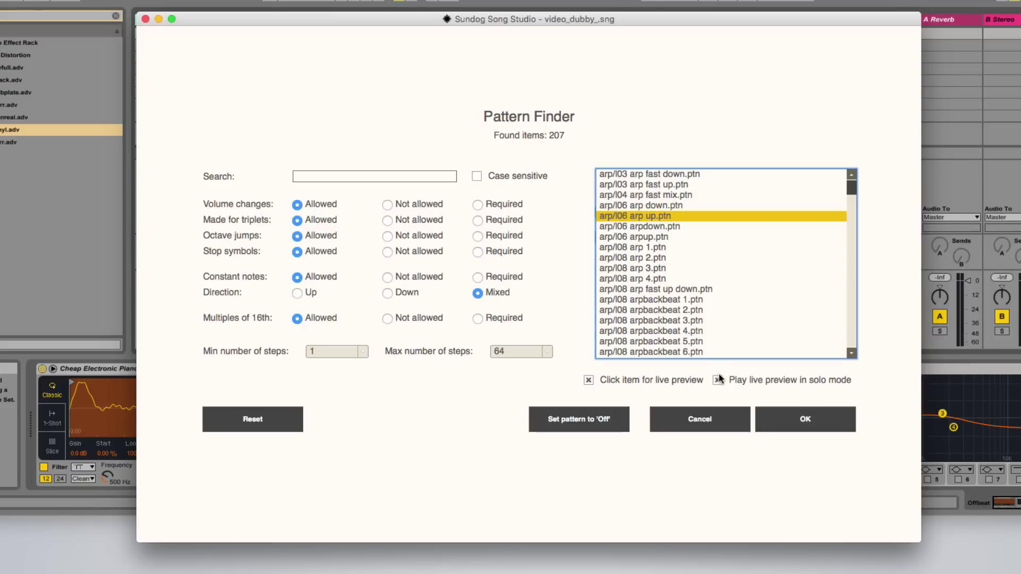
{"action": "left_click", "coordinate": [649, 216]}
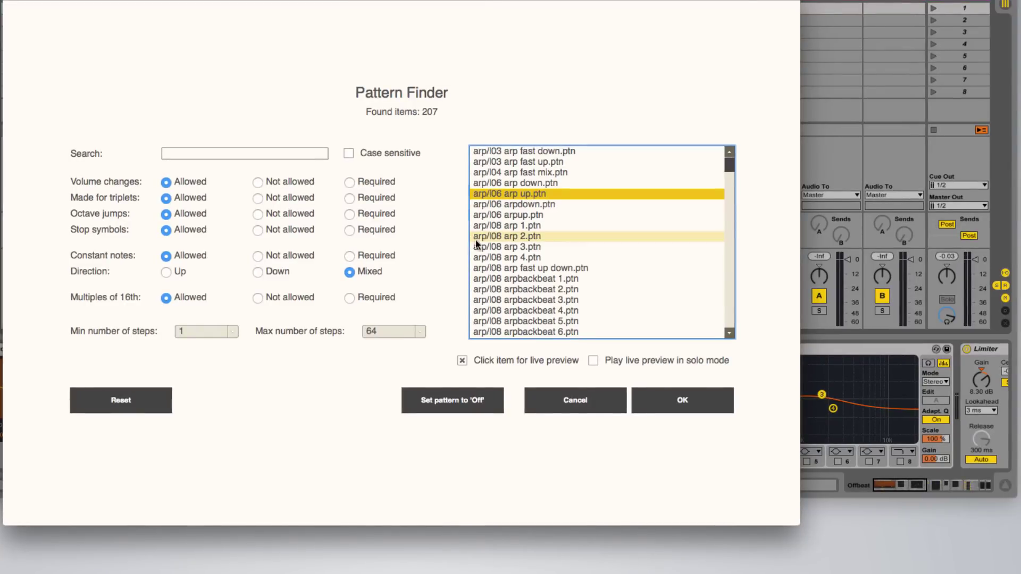
{"action": "scroll", "coordinate": [491, 240], "scroll_direction": "down", "scroll_amount": 2}
{"action": "scroll", "coordinate": [492, 241], "scroll_direction": "down", "scroll_amount": 15}
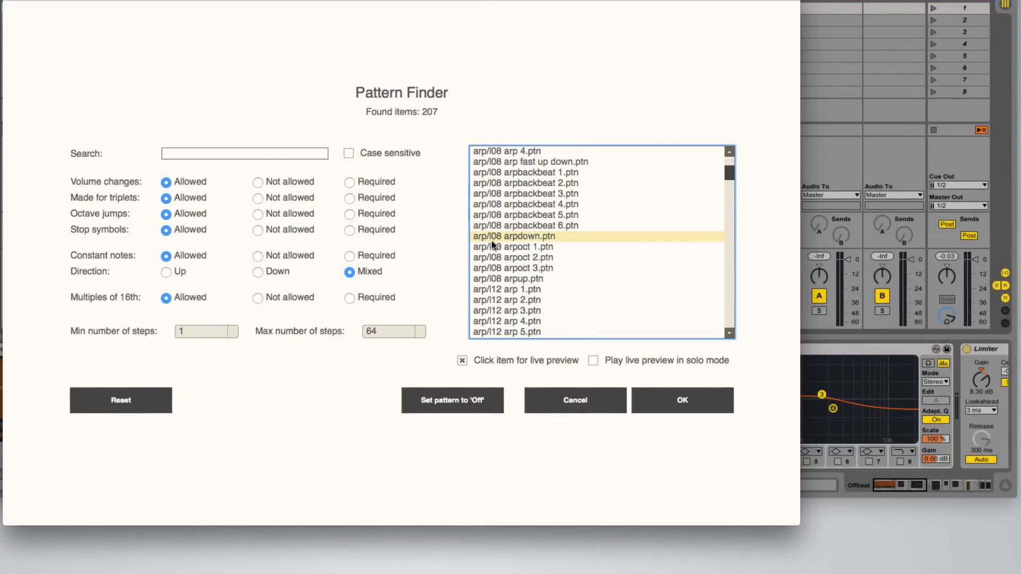
{"action": "scroll", "coordinate": [492, 243], "scroll_direction": "down", "scroll_amount": 1}
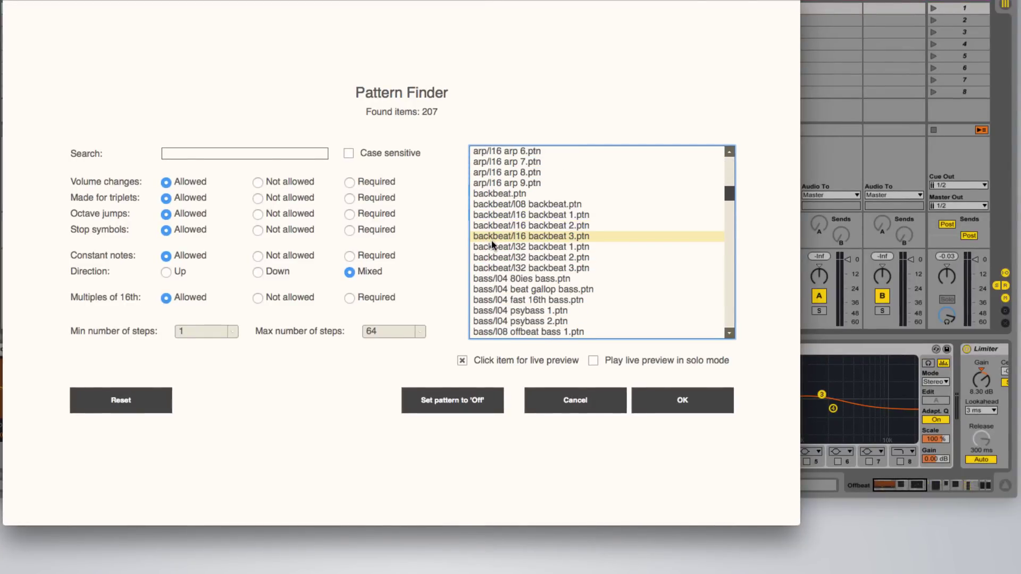
{"action": "scroll", "coordinate": [492, 243], "scroll_direction": "down", "scroll_amount": 6}
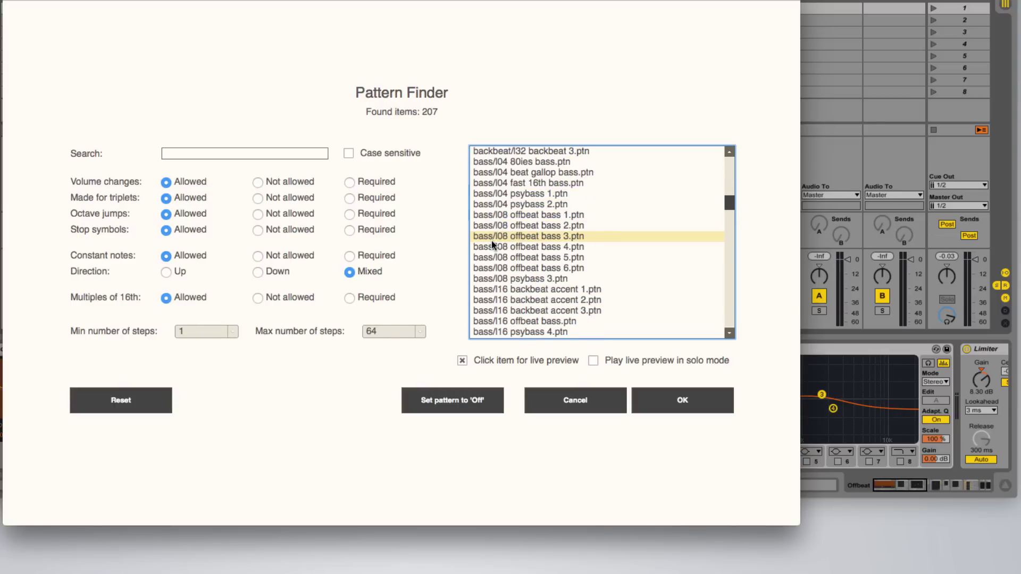
{"action": "scroll", "coordinate": [491, 241], "scroll_direction": "up", "scroll_amount": 20}
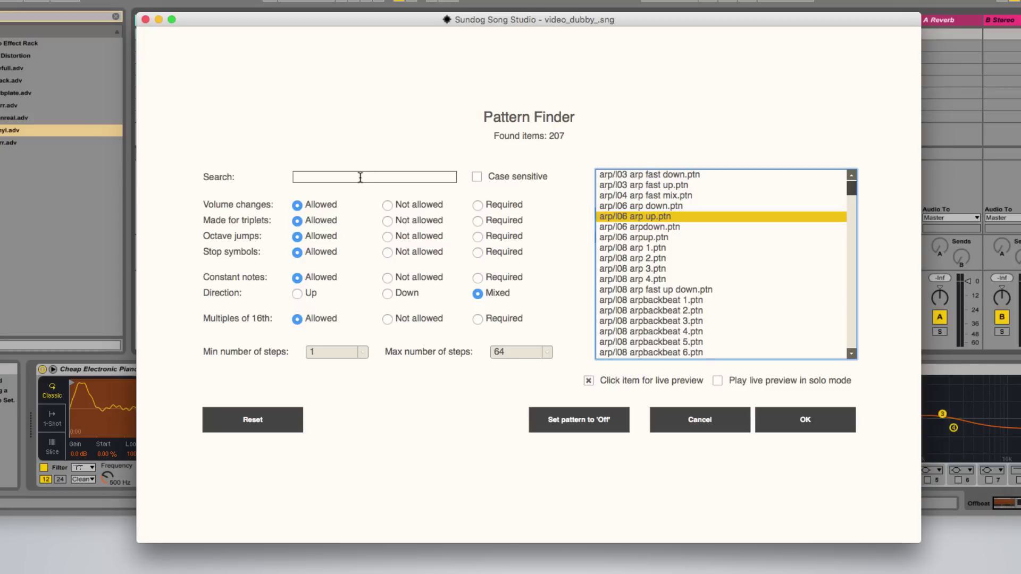
Search 'bass' and apply bass/l08 offbeat bass 6 to the Lead, then reopen the finder.
{"action": "left_click", "coordinate": [303, 177]}
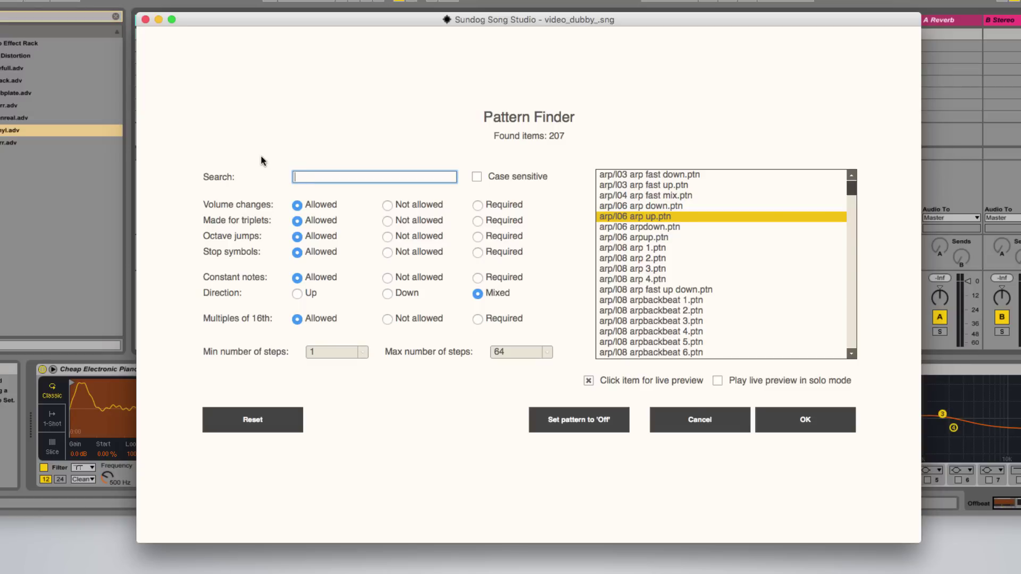
{"action": "type", "text": "bass"}
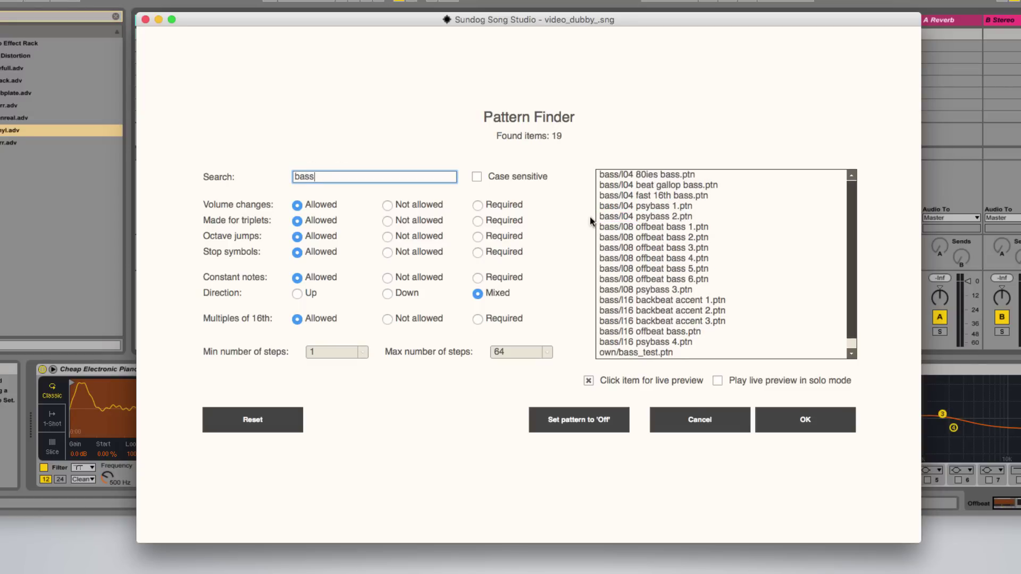
{"action": "left_click", "coordinate": [704, 272]}
{"action": "scroll", "coordinate": [704, 272], "scroll_direction": "down", "scroll_amount": 1}
{"action": "left_click", "coordinate": [703, 270]}
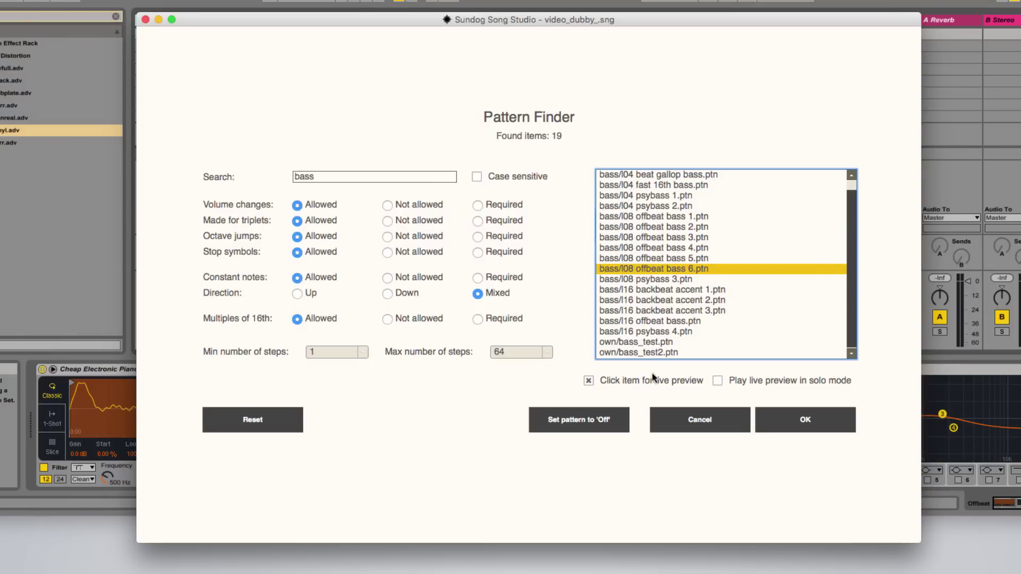
{"action": "left_click", "coordinate": [800, 420]}
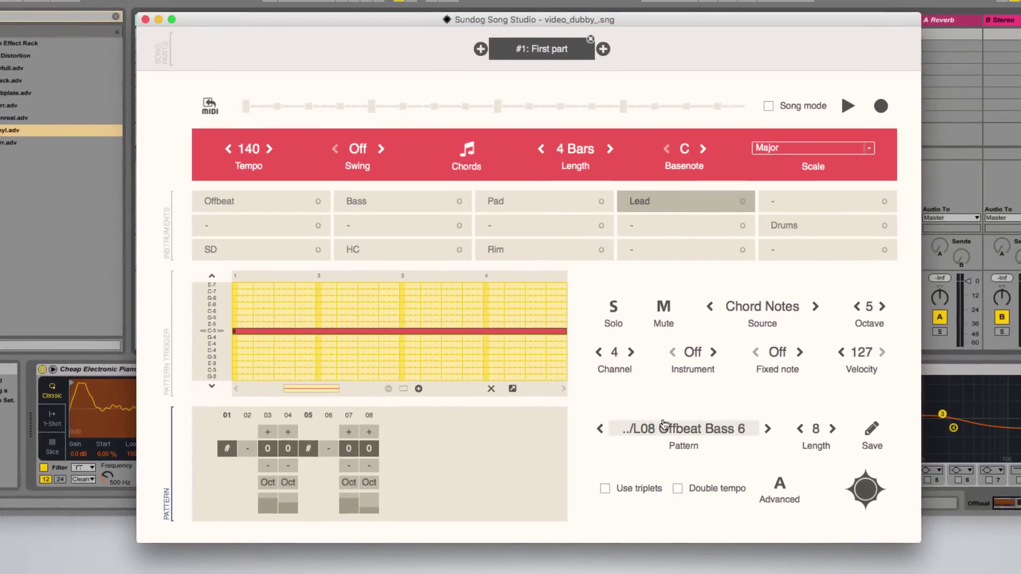
{"action": "left_click", "coordinate": [793, 338]}
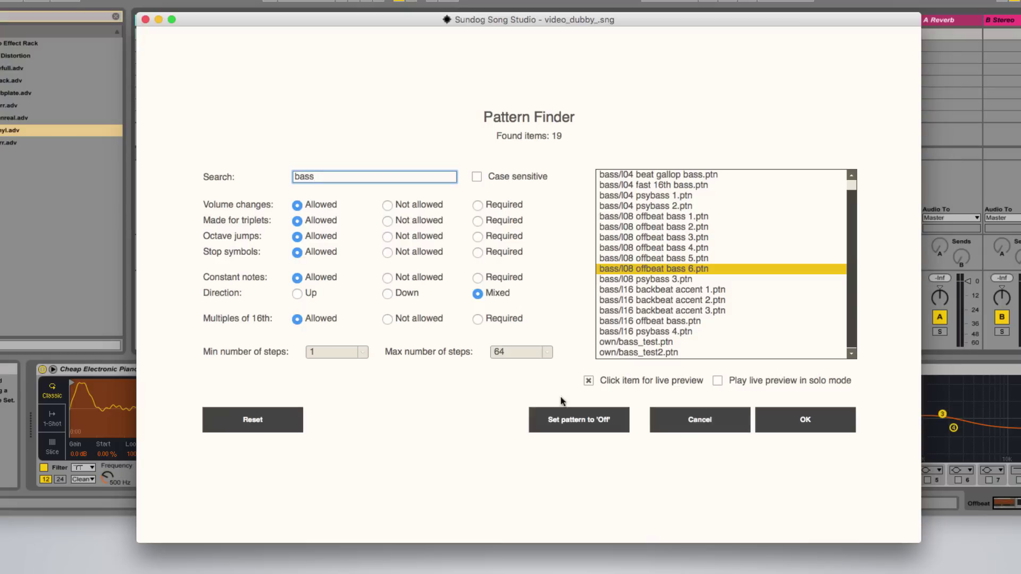
Clear the search, try Volume changes as Excluded and Required, then return it to Allowed.
{"action": "left_click", "coordinate": [253, 426]}
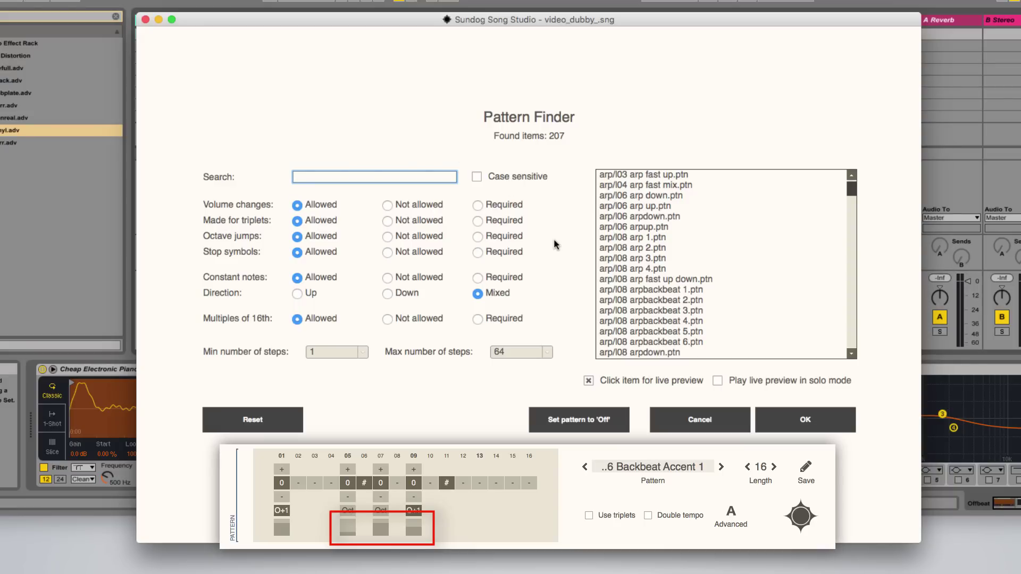
{"action": "left_click", "coordinate": [388, 207]}
{"action": "left_click", "coordinate": [478, 206]}
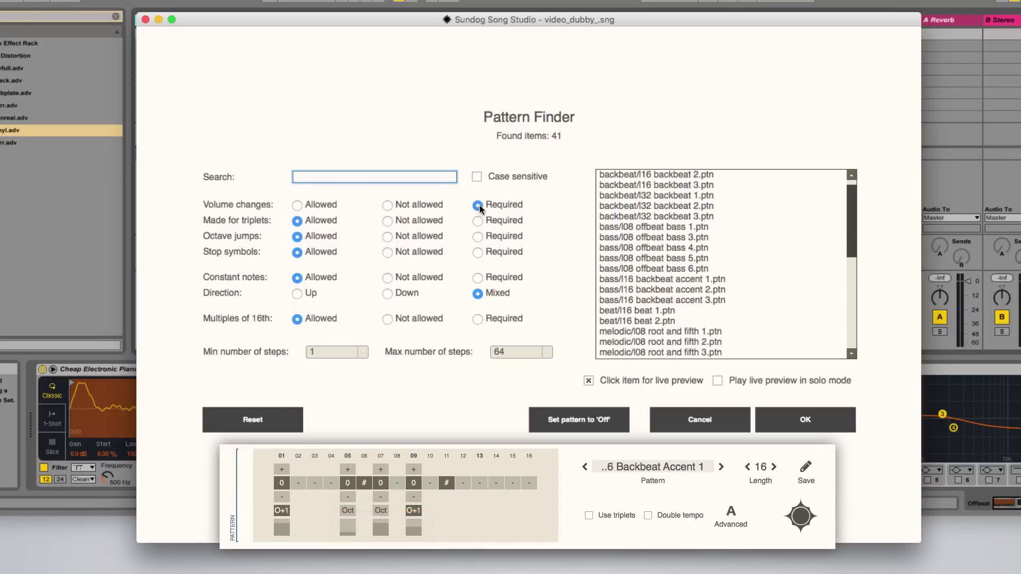
{"action": "left_click", "coordinate": [313, 207]}
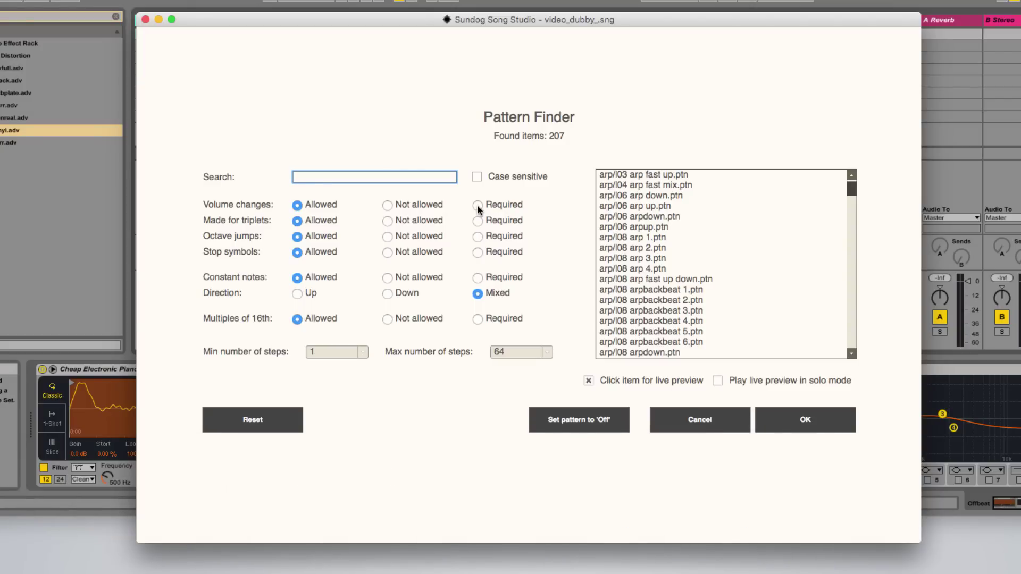
Require volume changes and stop symbols, then assign own/volume_and_stop_test.ptn to the Lead.
{"action": "left_click", "coordinate": [478, 206]}
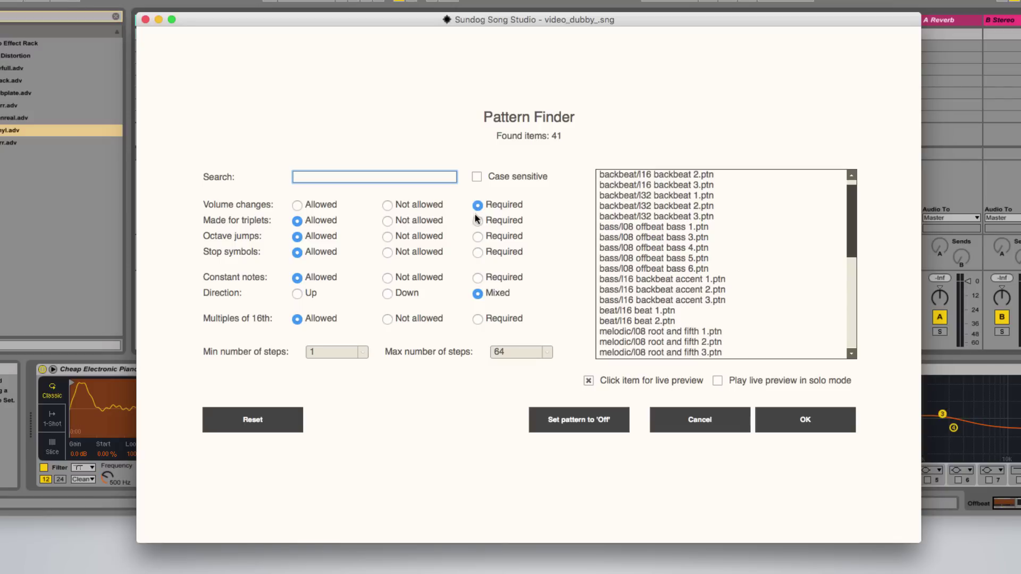
{"action": "left_click", "coordinate": [478, 253]}
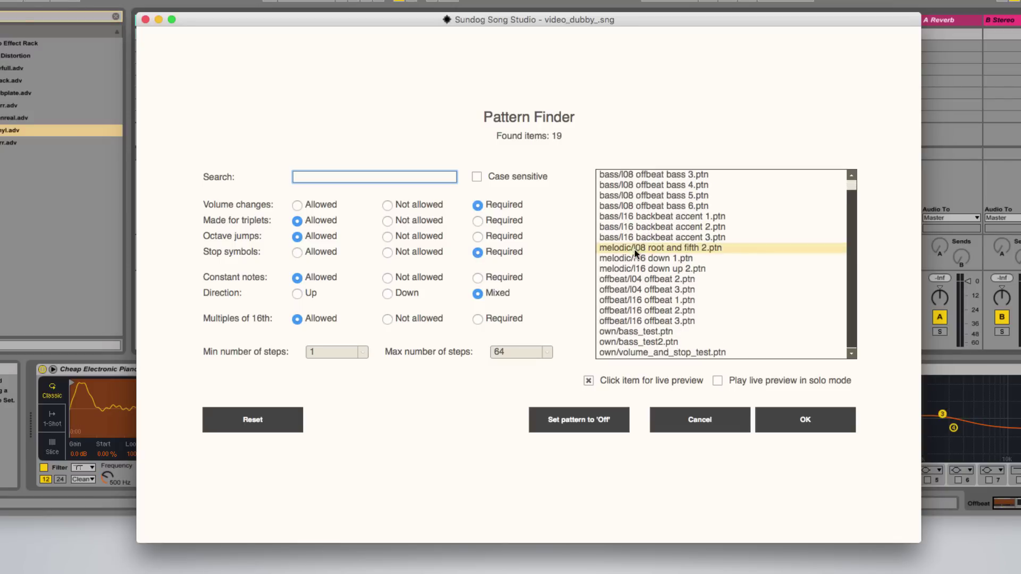
{"action": "left_click", "coordinate": [686, 278]}
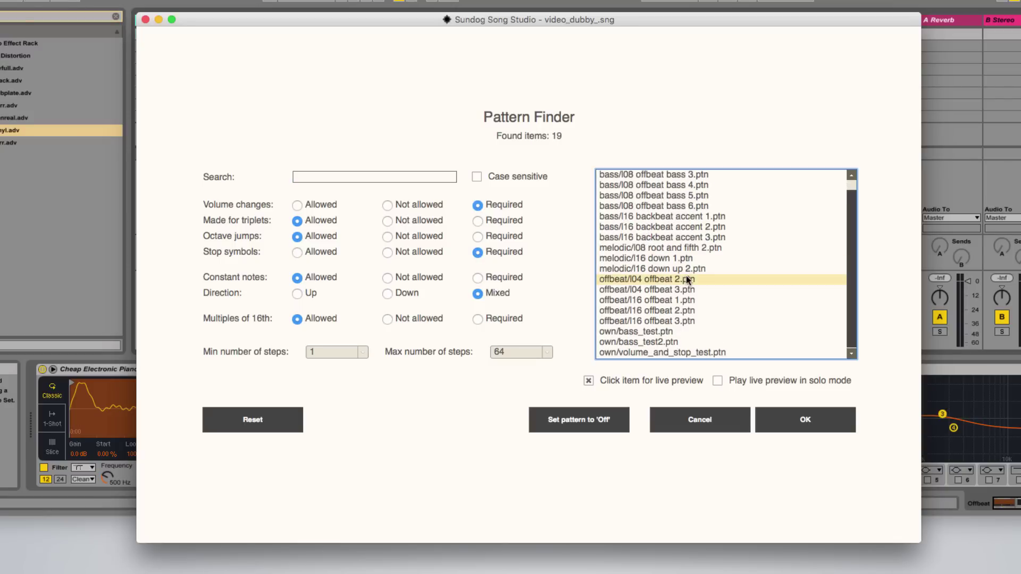
{"action": "double_click", "coordinate": [689, 352]}
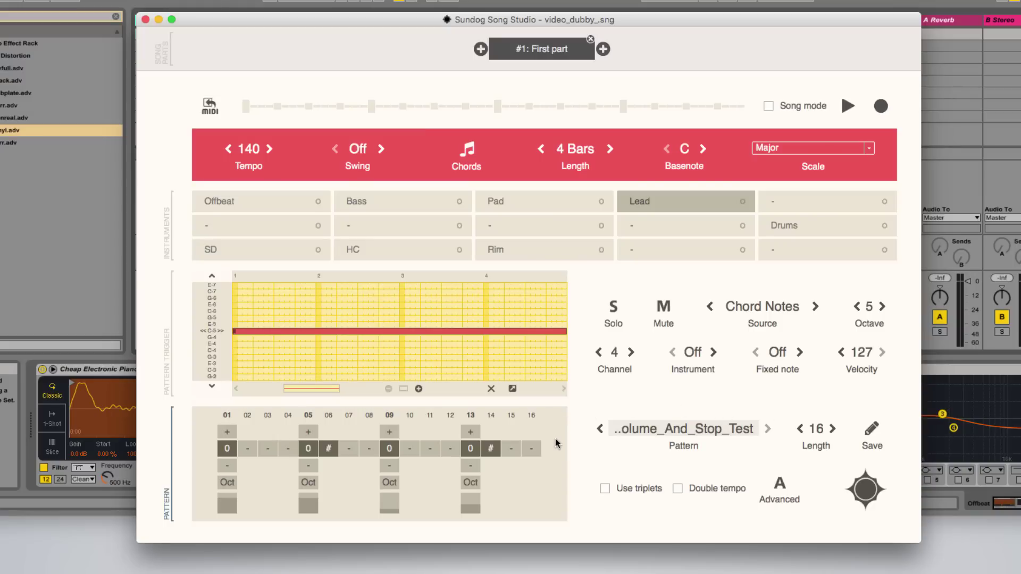
{"action": "key", "text": "space"}
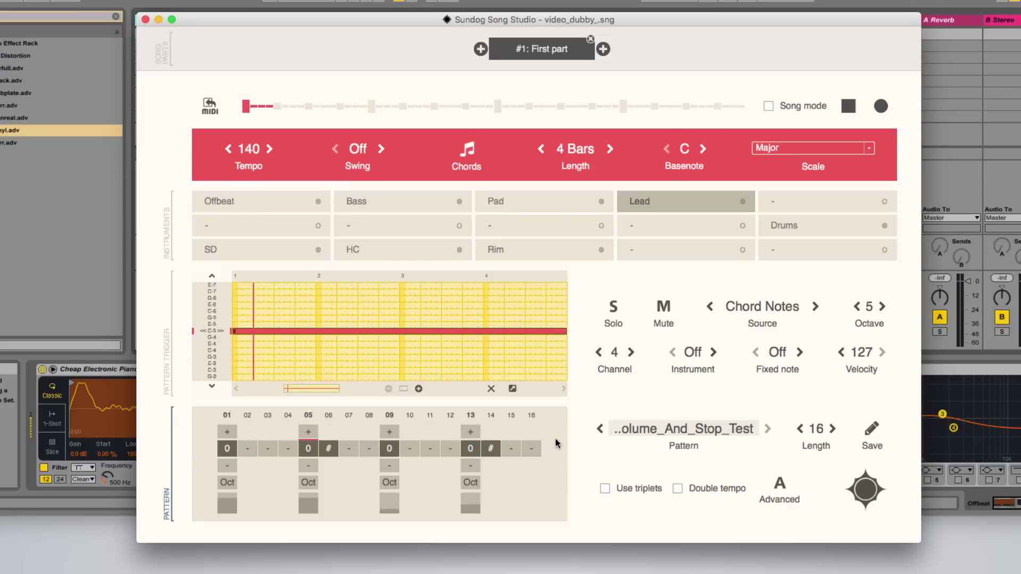
{"action": "key", "text": "space"}
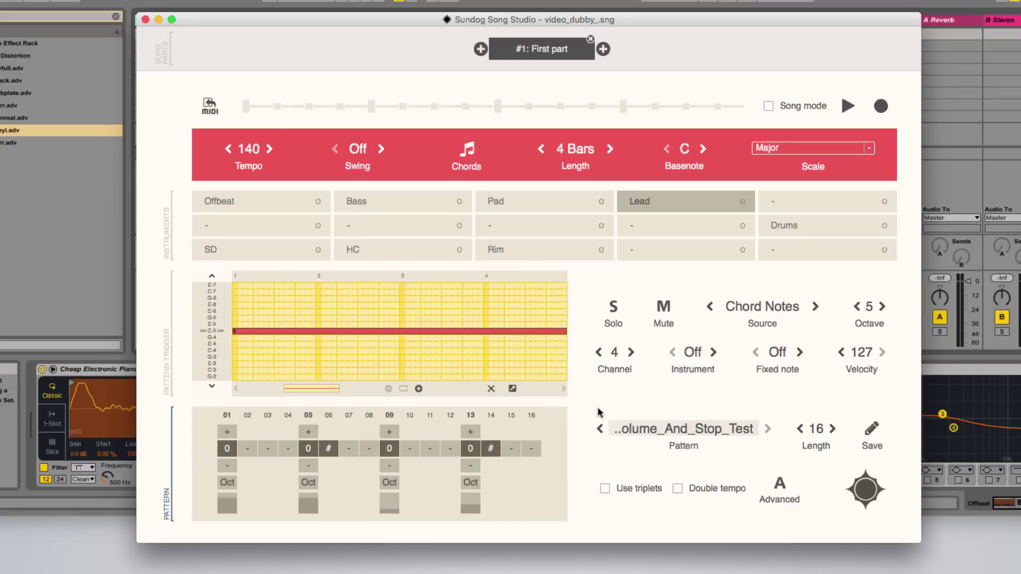
{"action": "left_click", "coordinate": [662, 433]}
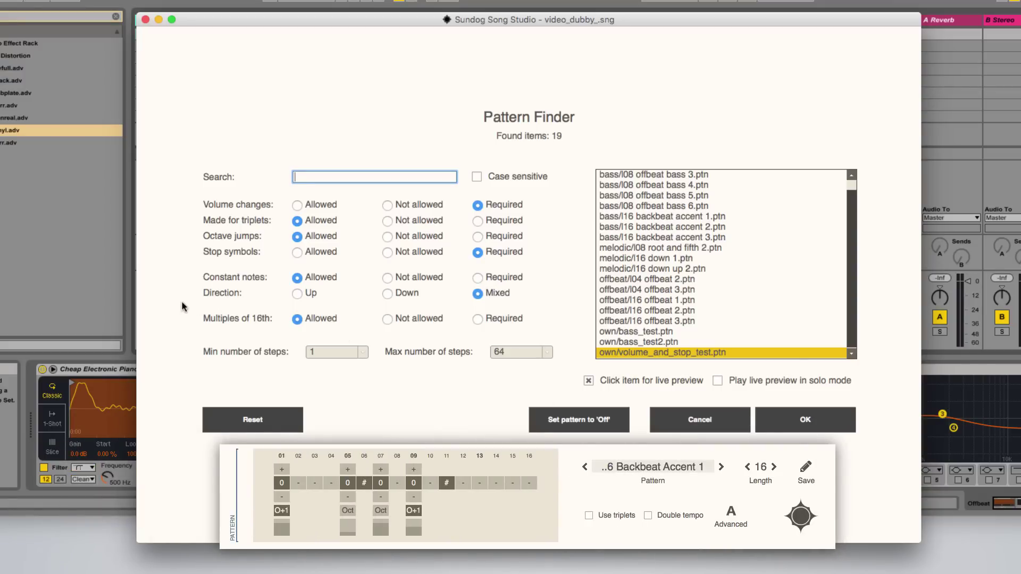
Reset the filters, try Direction Up, then reset again to Mixed direction.
{"action": "left_click", "coordinate": [237, 422]}
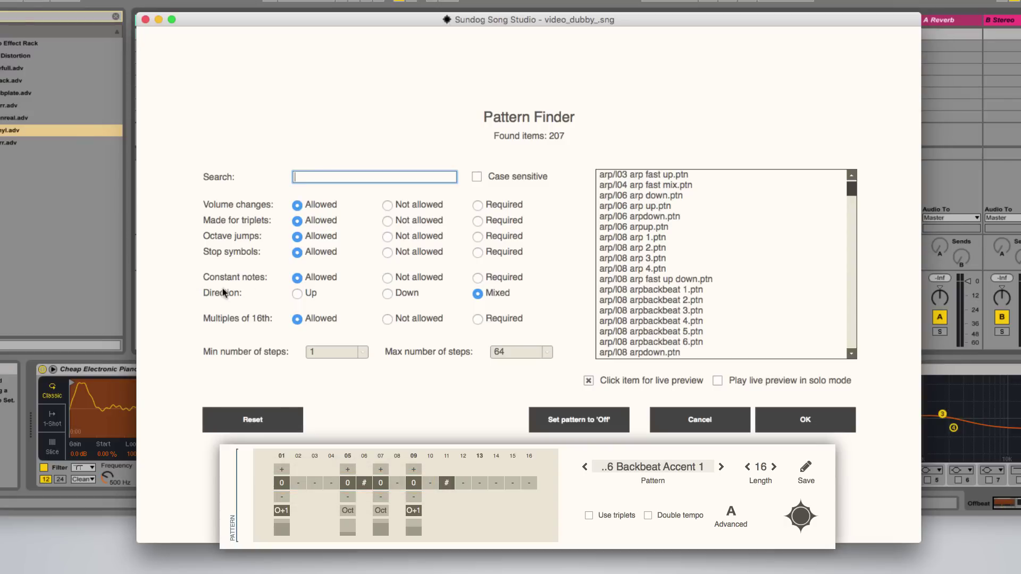
{"action": "left_click", "coordinate": [296, 294]}
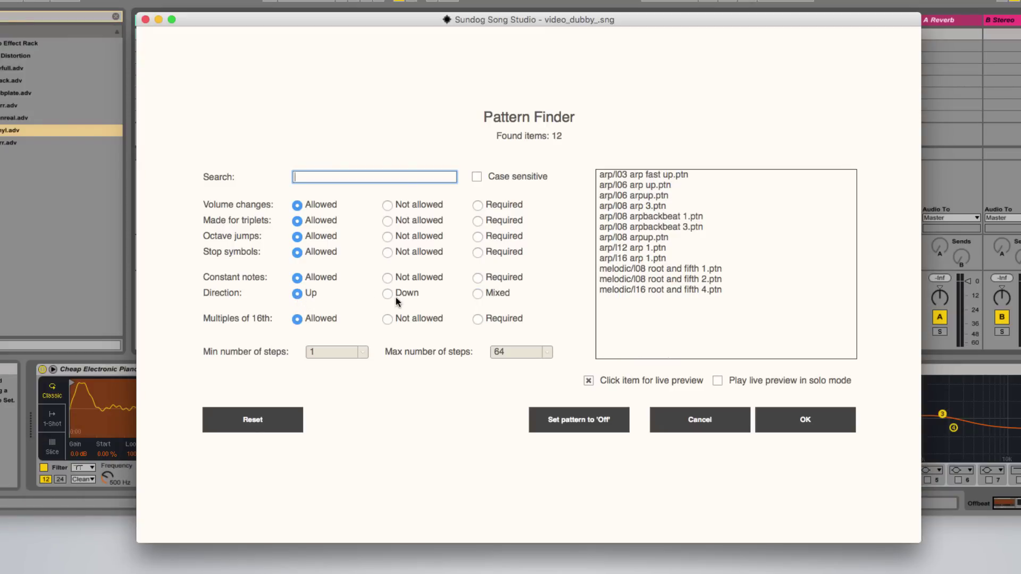
{"action": "left_click", "coordinate": [268, 423]}
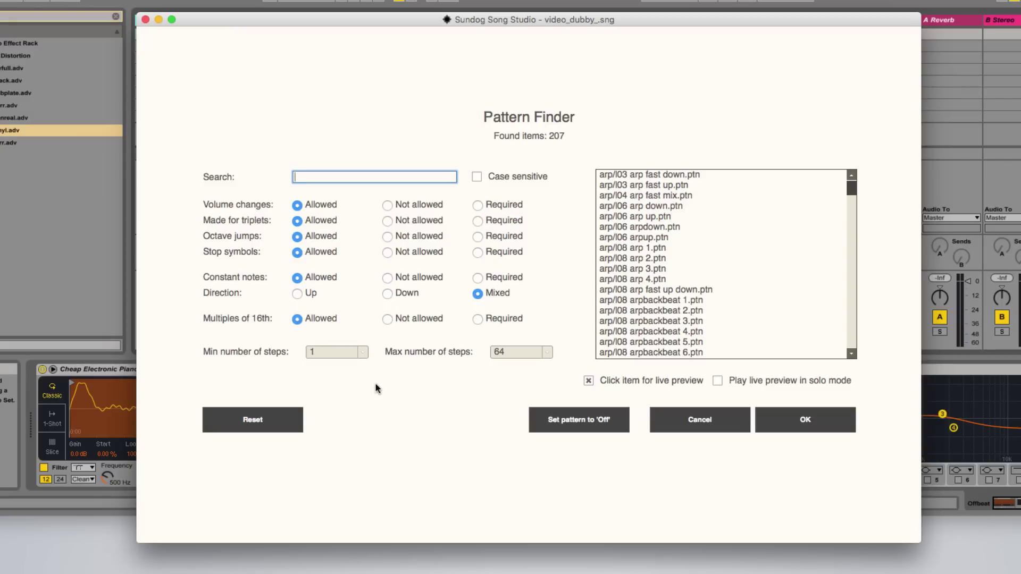
{"action": "left_click", "coordinate": [529, 356]}
{"action": "left_click", "coordinate": [440, 387]}
{"action": "left_click", "coordinate": [297, 294]}
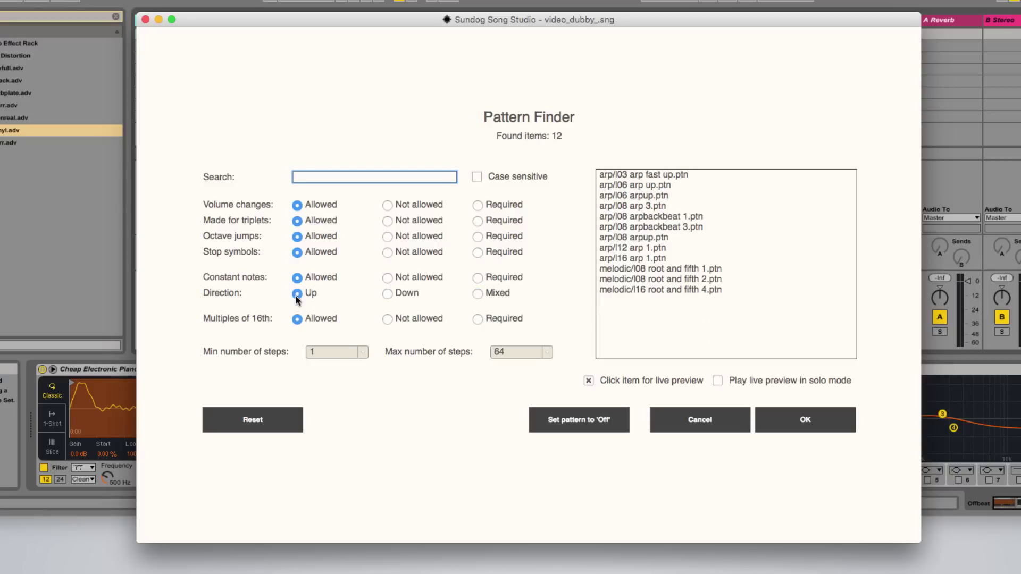
{"action": "left_click", "coordinate": [646, 206]}
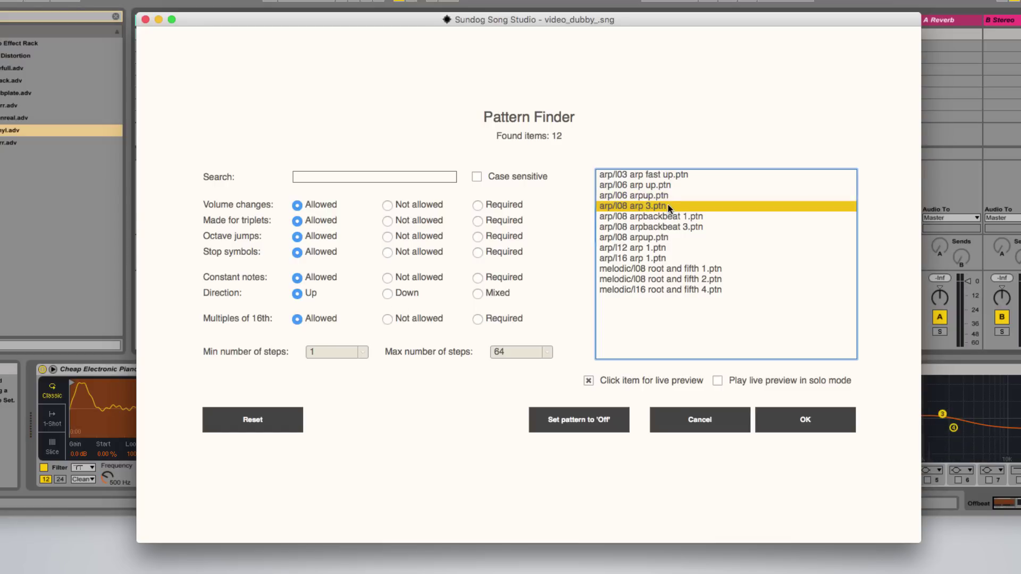
{"action": "left_click", "coordinate": [388, 295]}
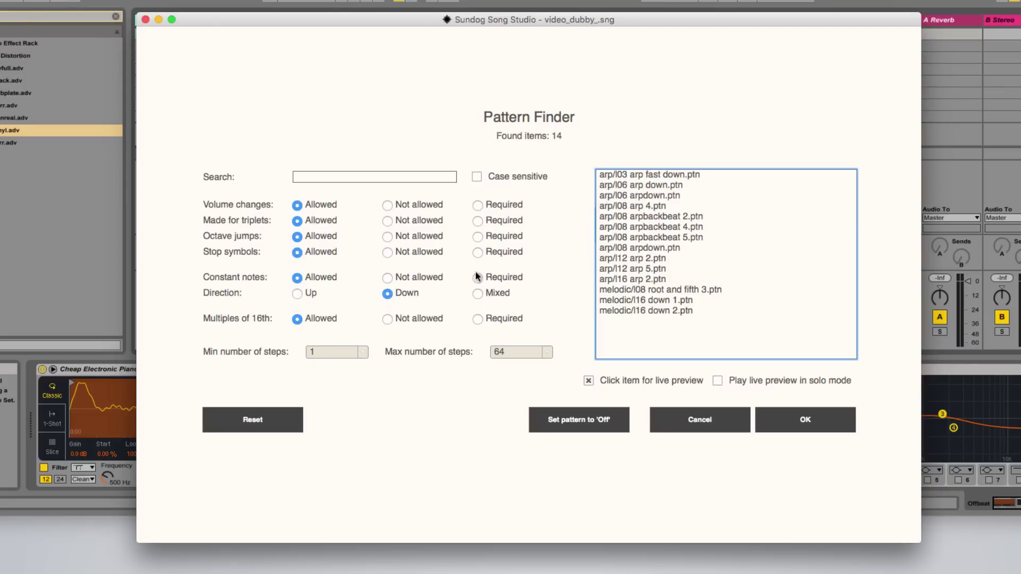
{"action": "left_click", "coordinate": [656, 186]}
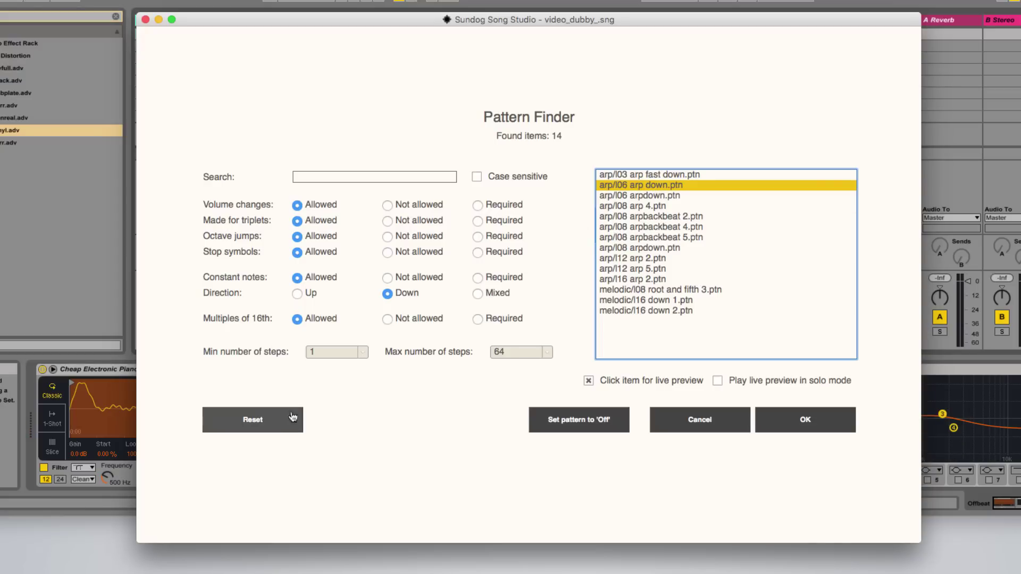
Reset and close the Lead's Pattern Finder, then open it for the Bass instrument.
{"action": "left_click", "coordinate": [275, 428]}
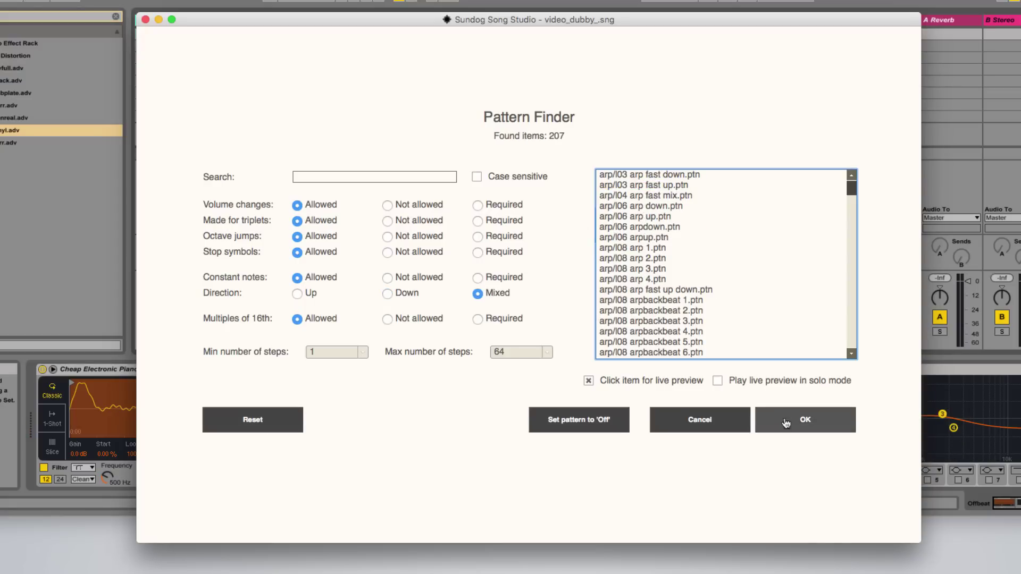
{"action": "left_click", "coordinate": [711, 421]}
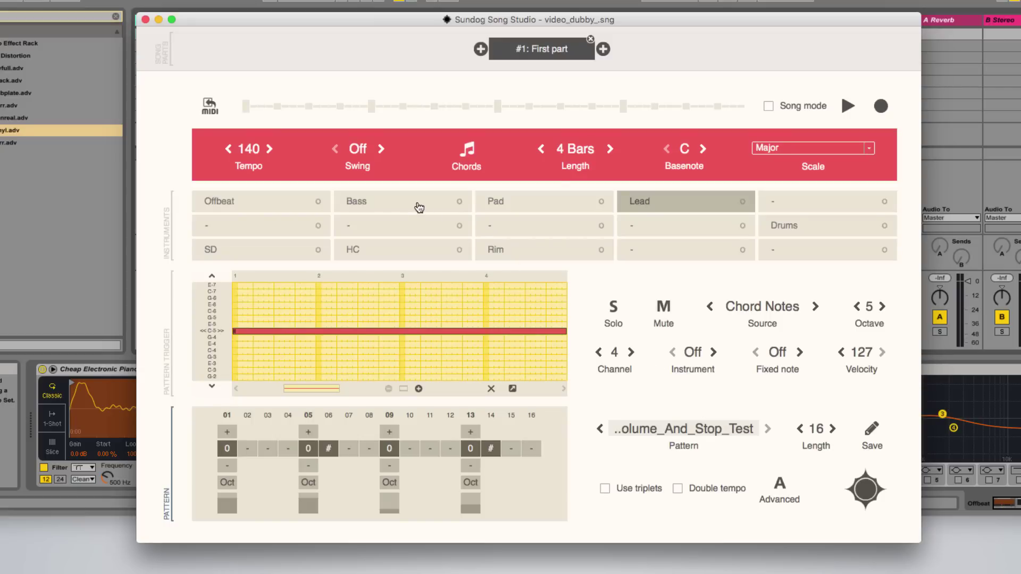
{"action": "left_click", "coordinate": [416, 205]}
{"action": "left_click", "coordinate": [680, 431]}
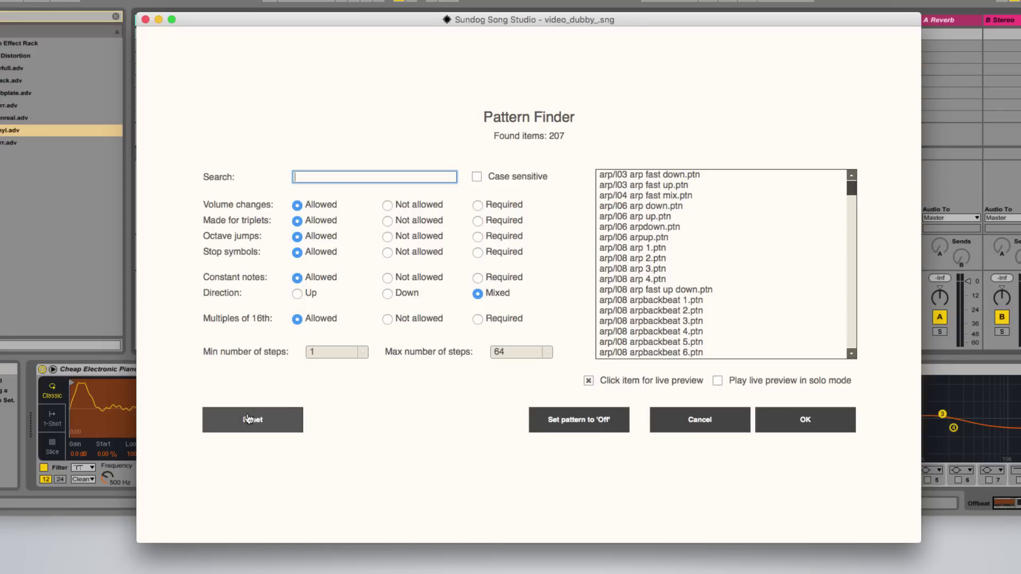
Require octave jumps, preview several bass patterns, and pick bass/l16 backbeat accent 1.ptn.
{"action": "left_click", "coordinate": [248, 422]}
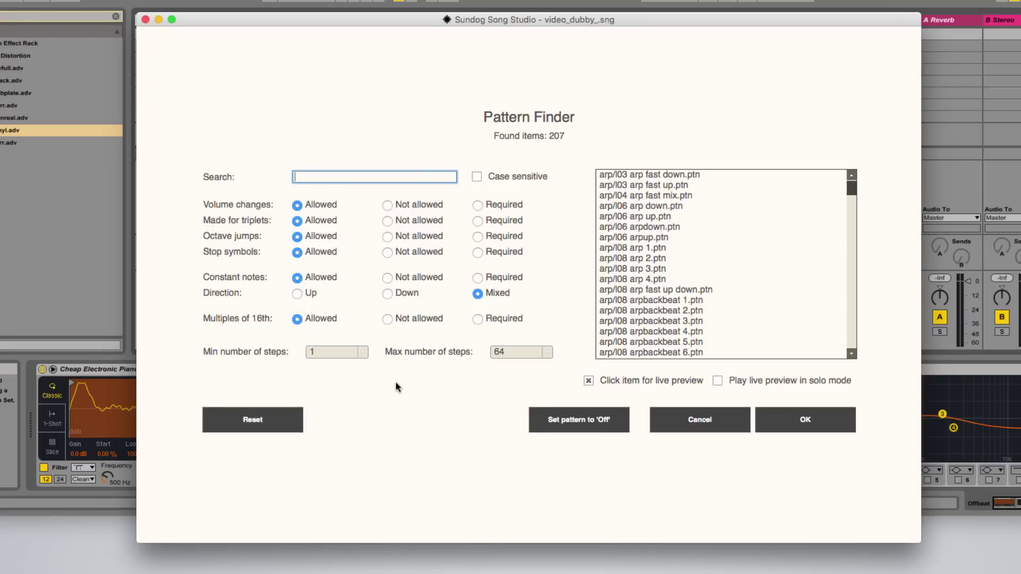
{"action": "left_click", "coordinate": [478, 237]}
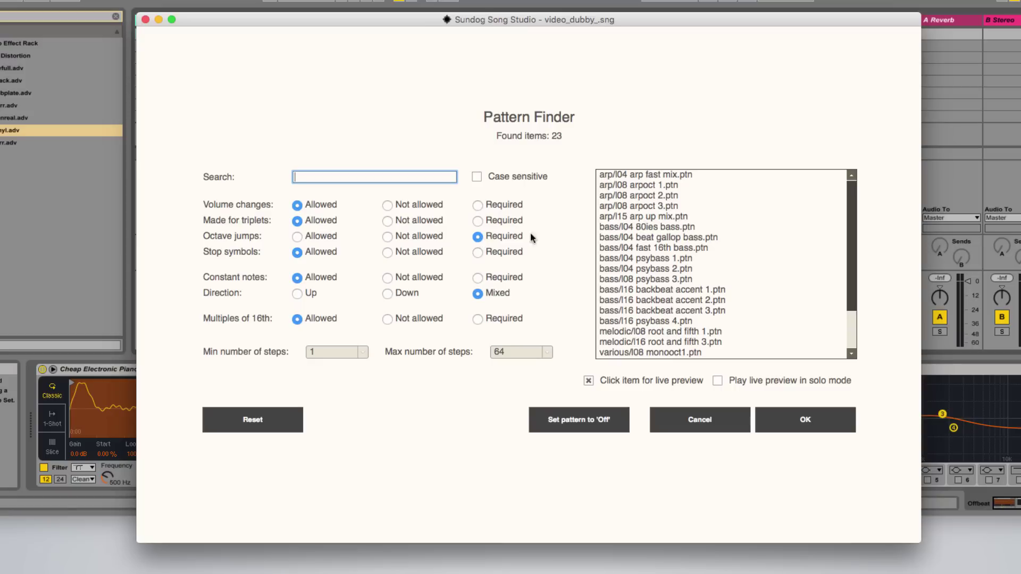
{"action": "left_click", "coordinate": [674, 227]}
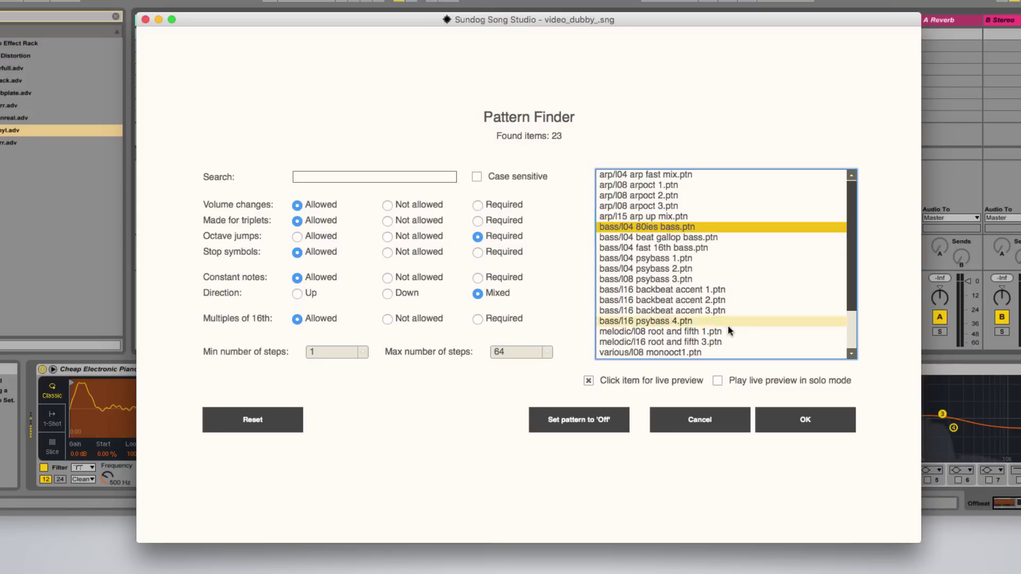
{"action": "left_click", "coordinate": [718, 381]}
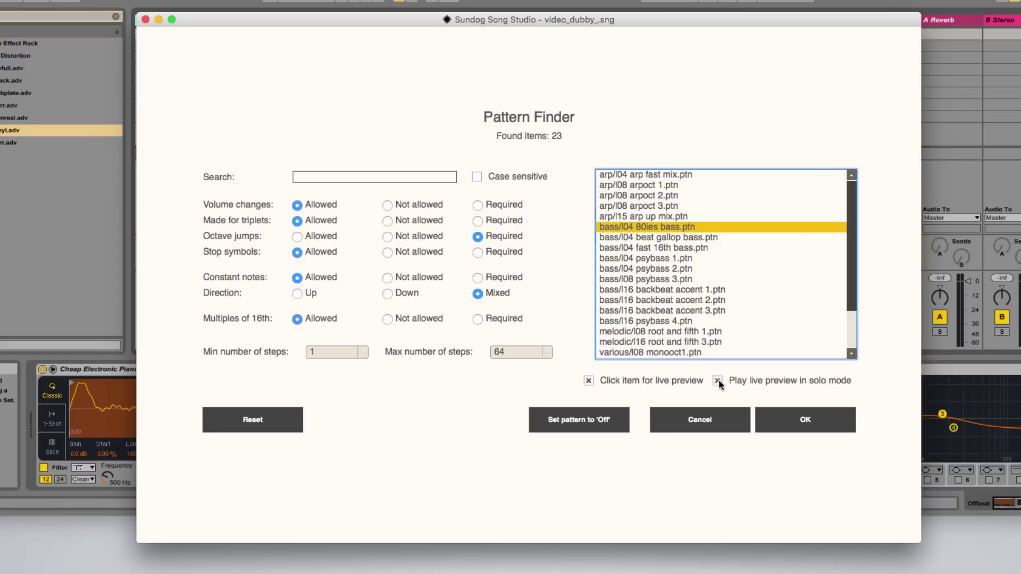
{"action": "left_click", "coordinate": [718, 380]}
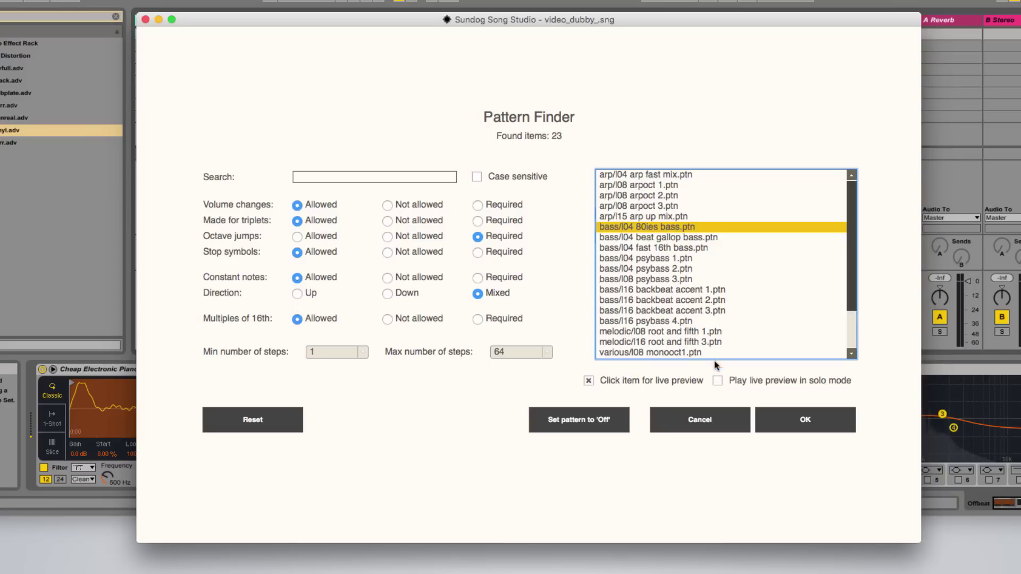
{"action": "left_click", "coordinate": [700, 300]}
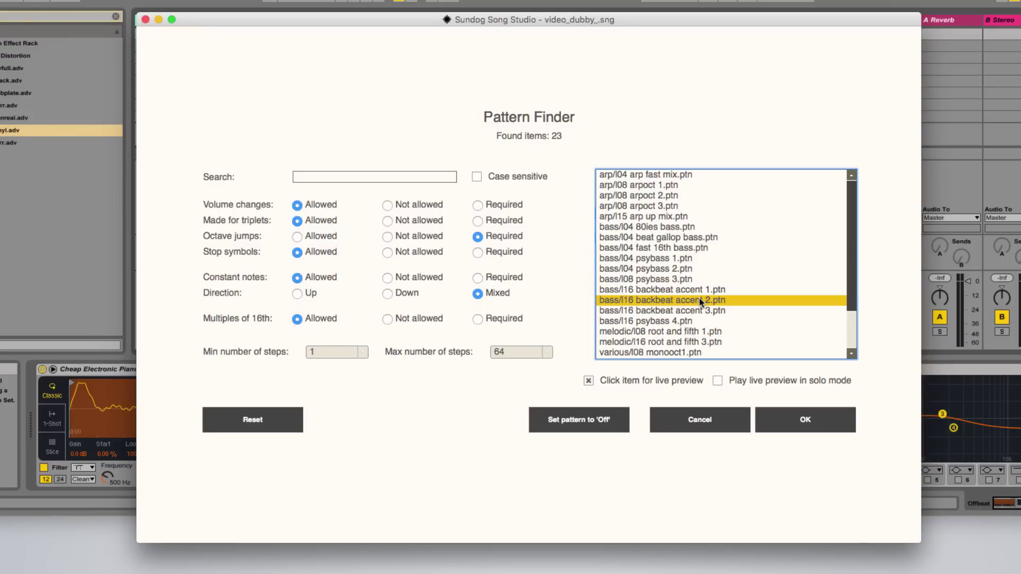
{"action": "left_click", "coordinate": [683, 291]}
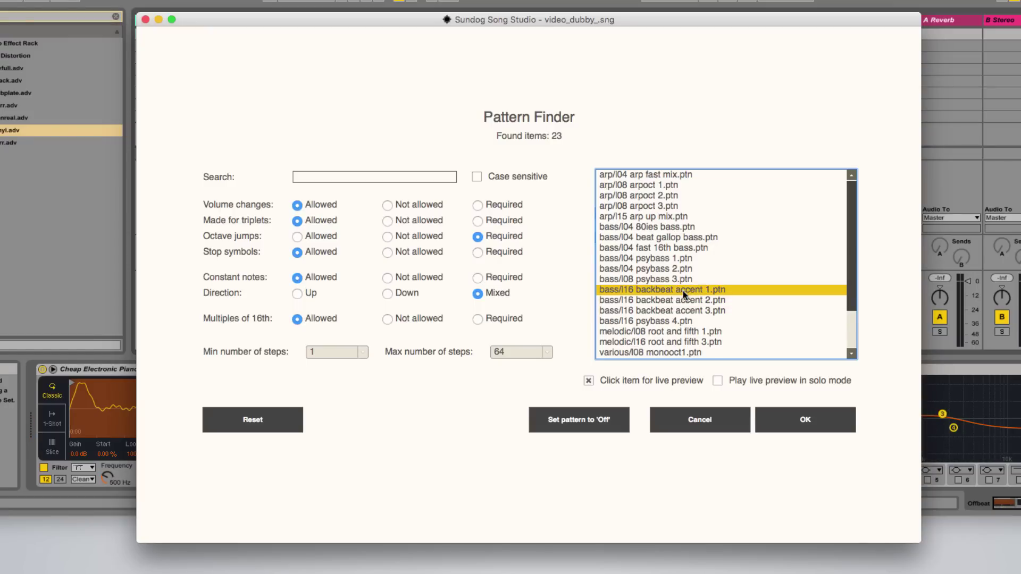
{"action": "left_click", "coordinate": [718, 381]}
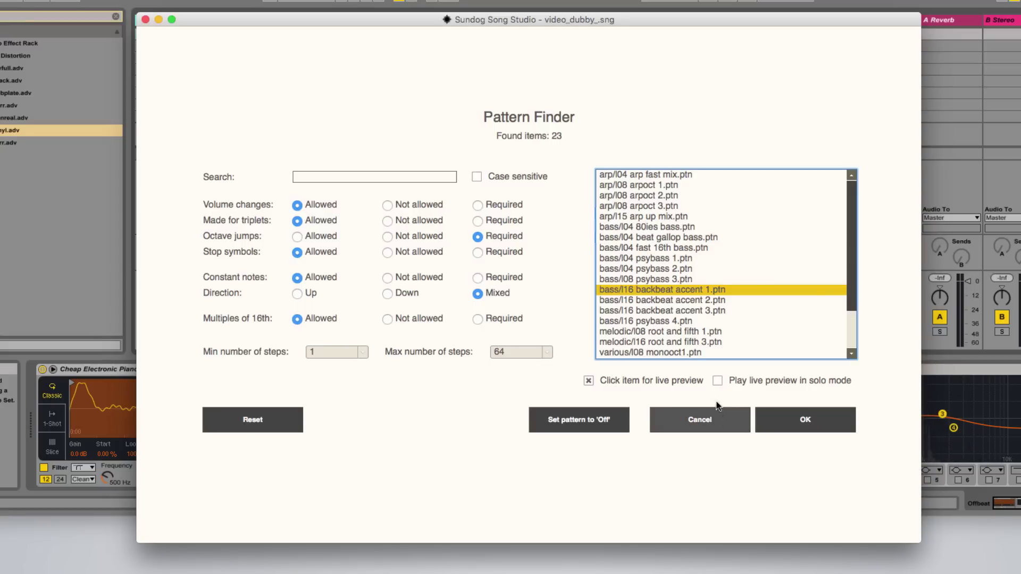